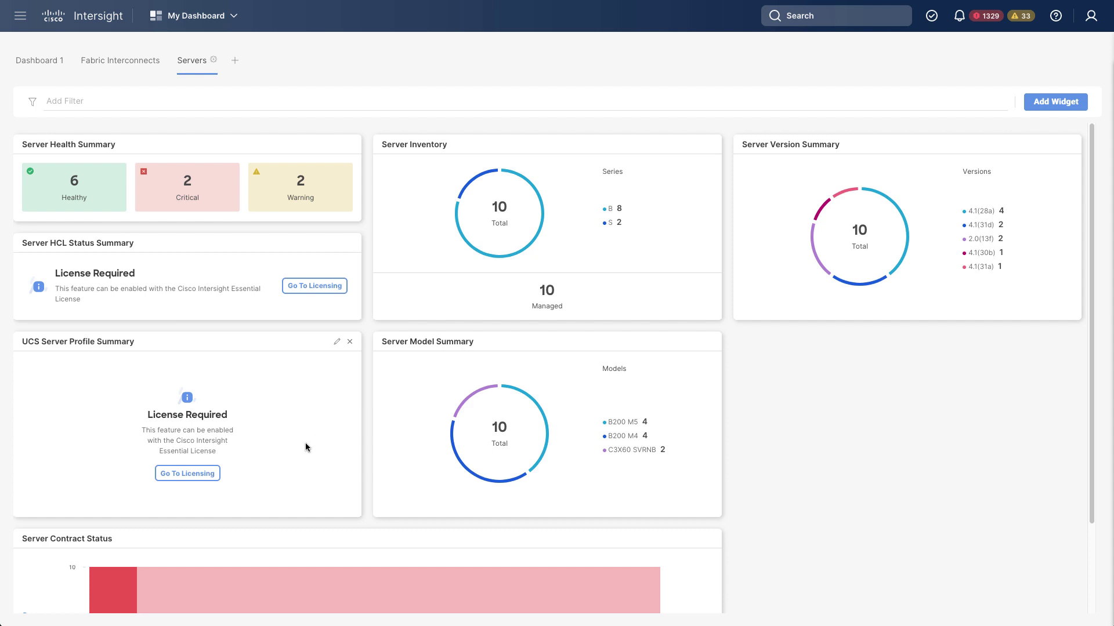
Go to System > Admin > Licensing to see the account's Not Licensed status with 10 servers.
click(200, 15)
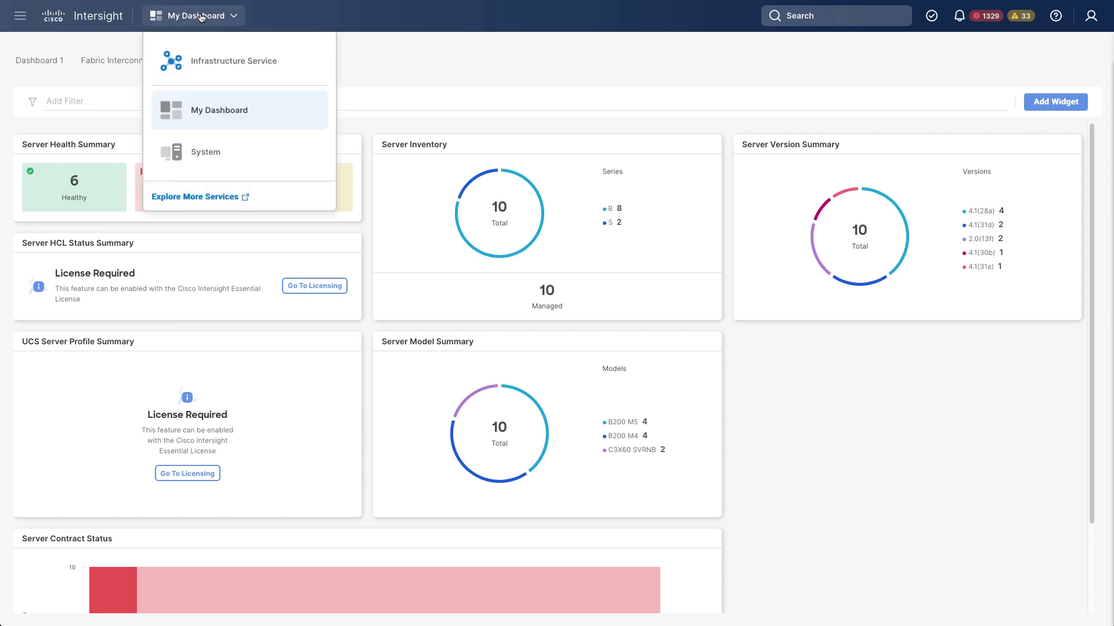
click(215, 152)
mouse_move(20, 87)
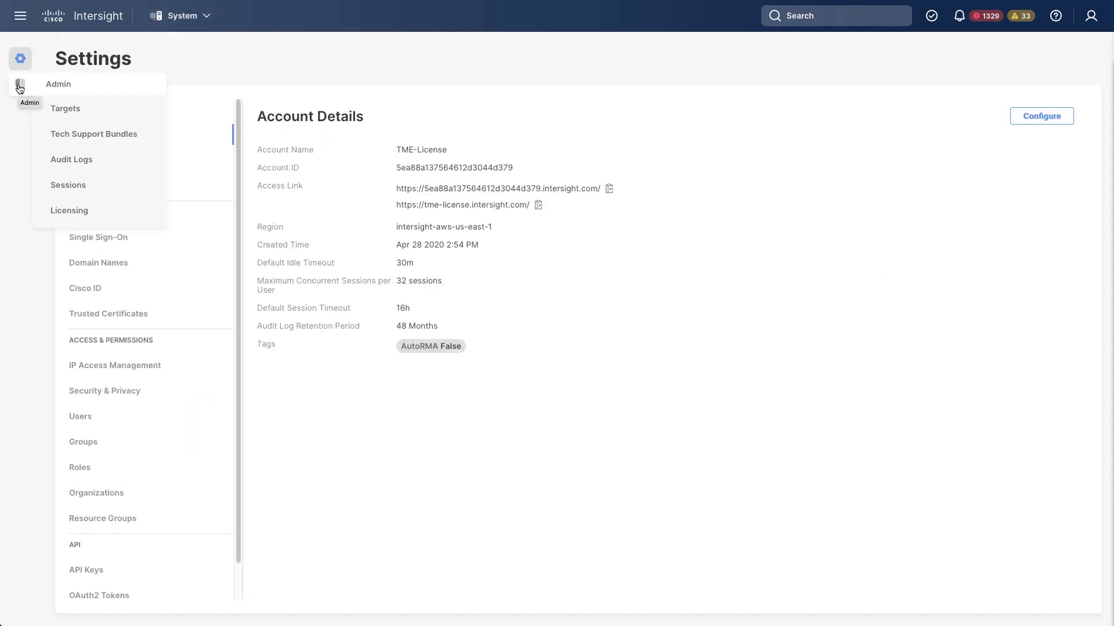
click(65, 209)
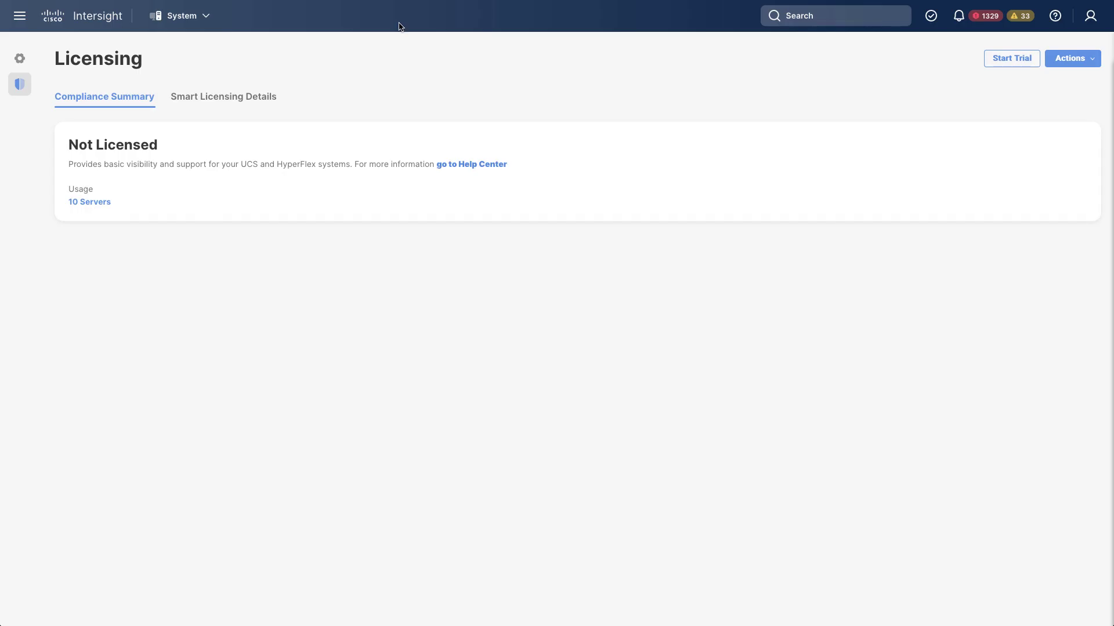
Cancel the Start Trial request and begin Register Smart Licensing from the Actions menu.
click(1019, 58)
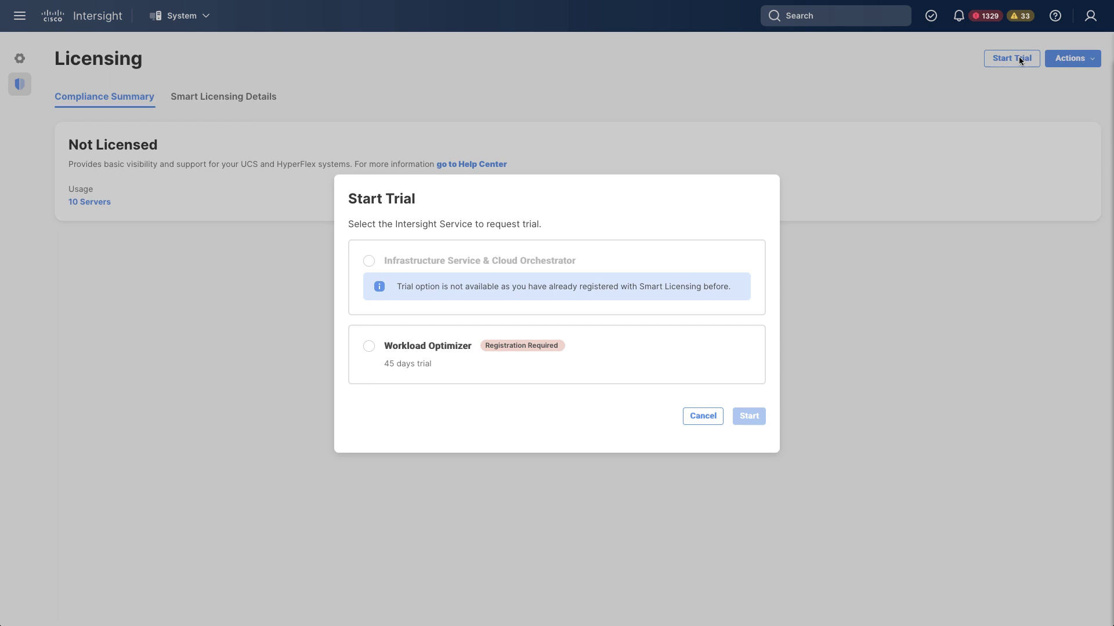
click(702, 416)
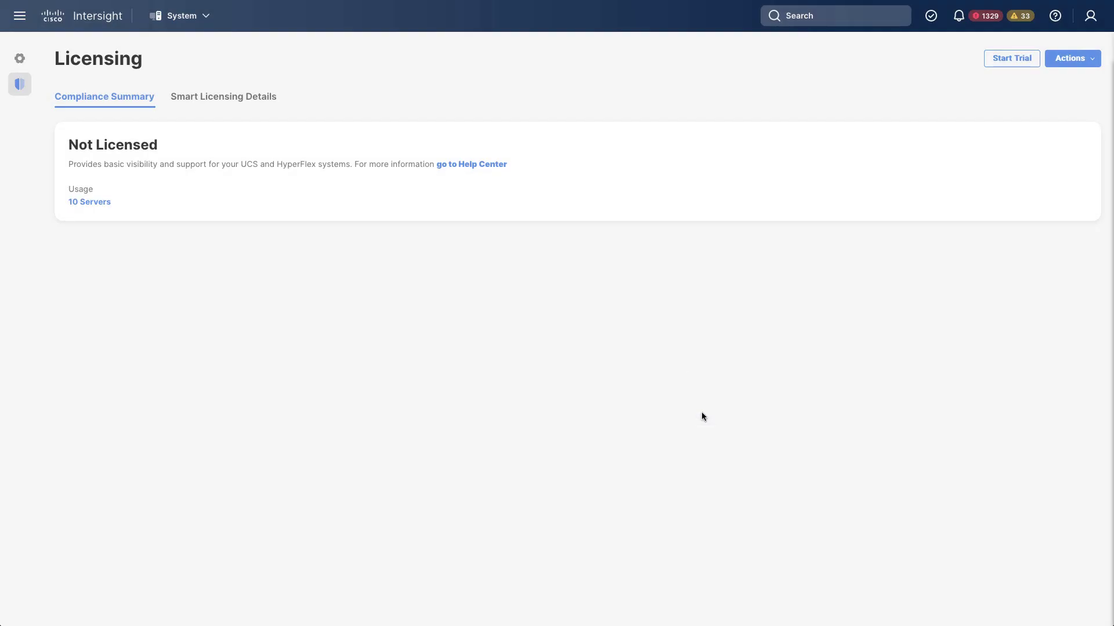
click(1092, 61)
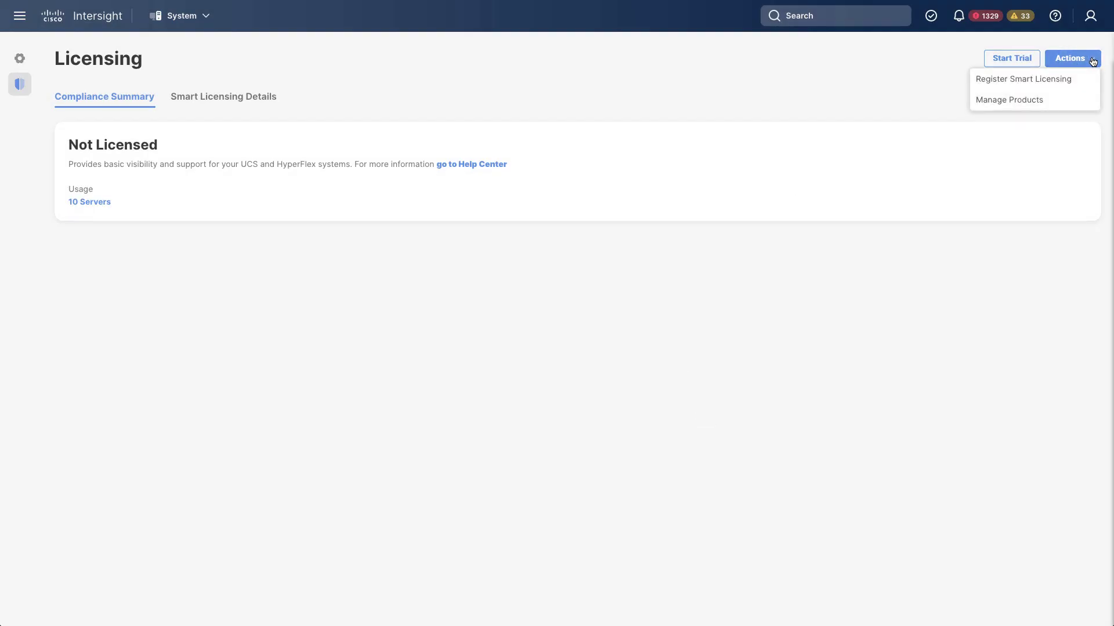
click(1018, 80)
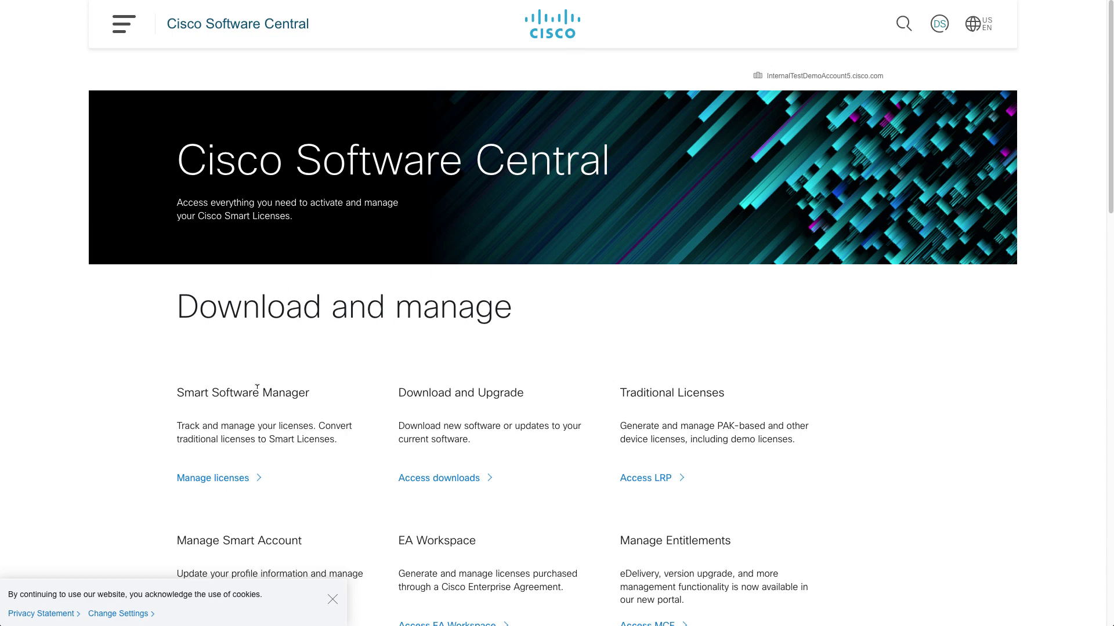
In Smart Software Manager, open the Inventory of the Intersight virtual account and list its licenses.
click(224, 480)
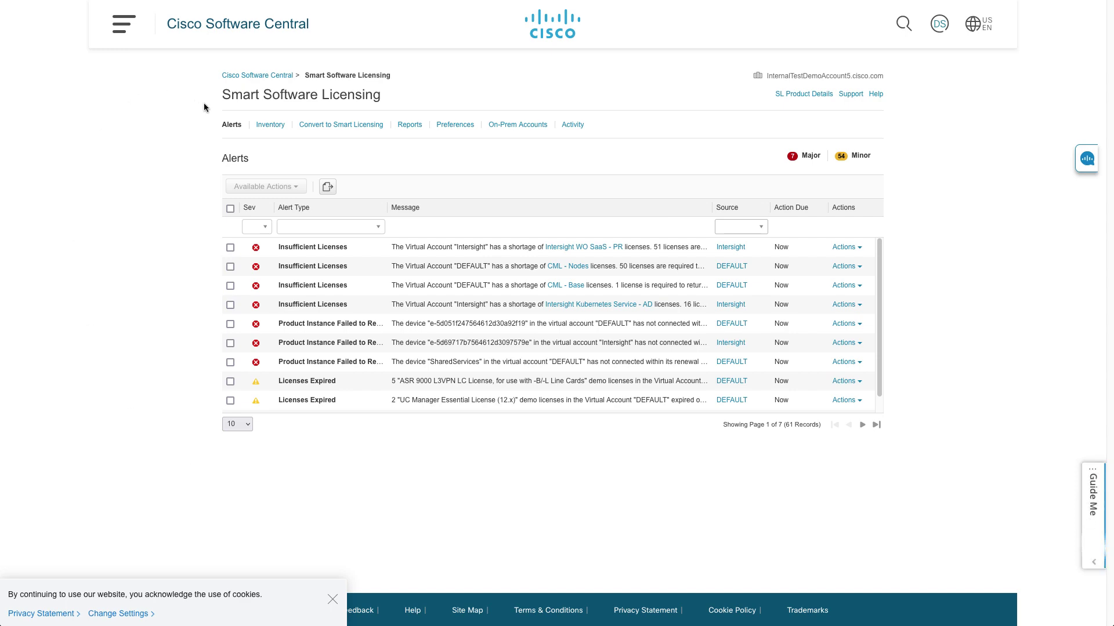
click(269, 125)
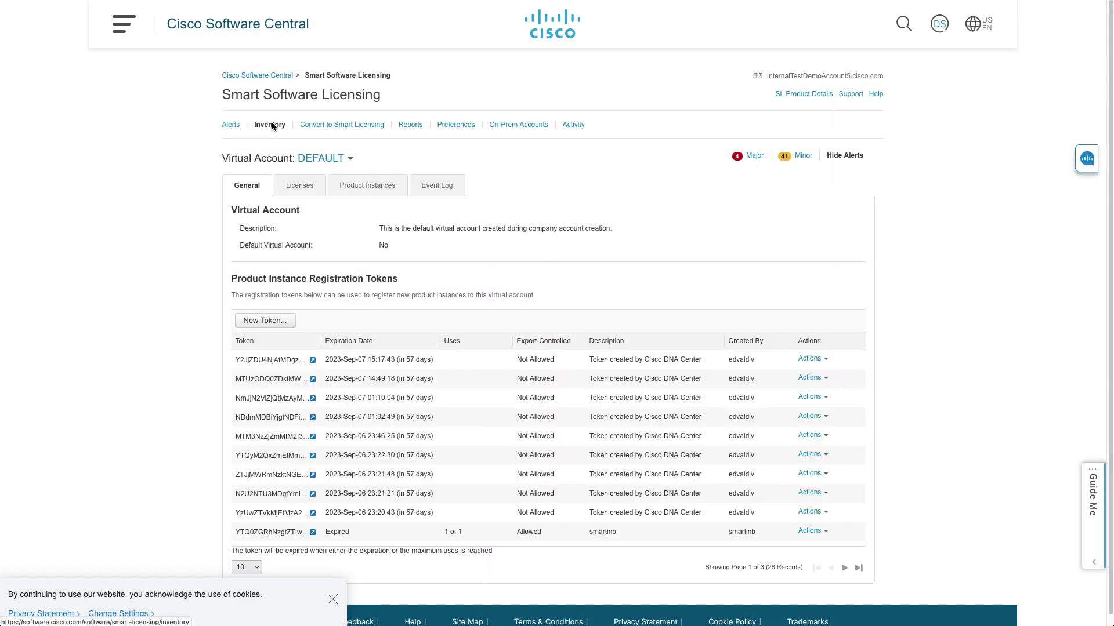
click(326, 159)
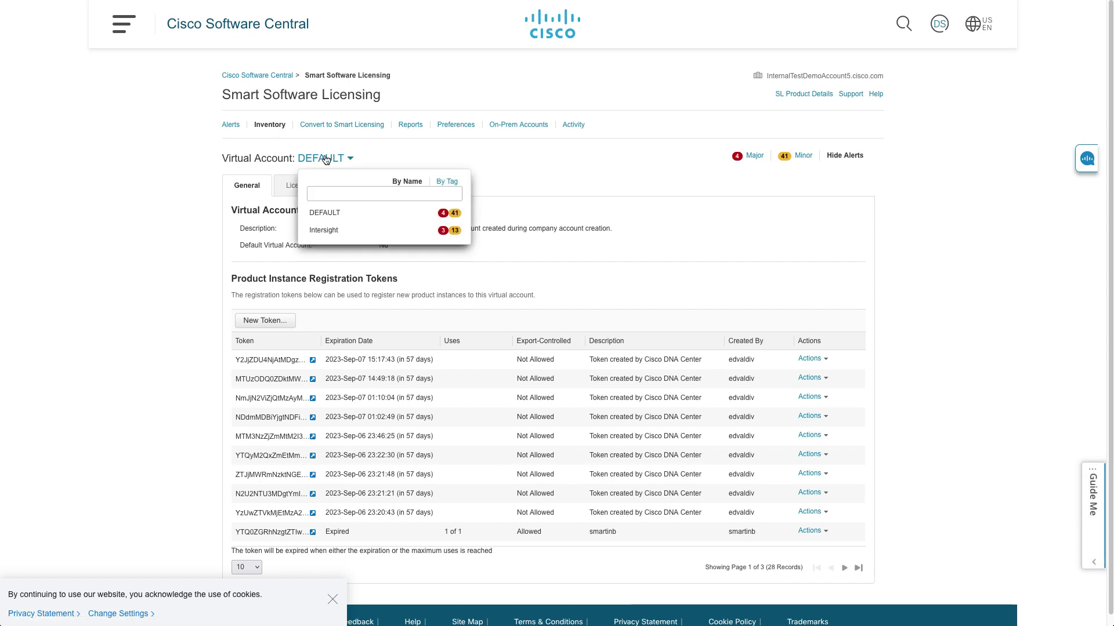
click(326, 232)
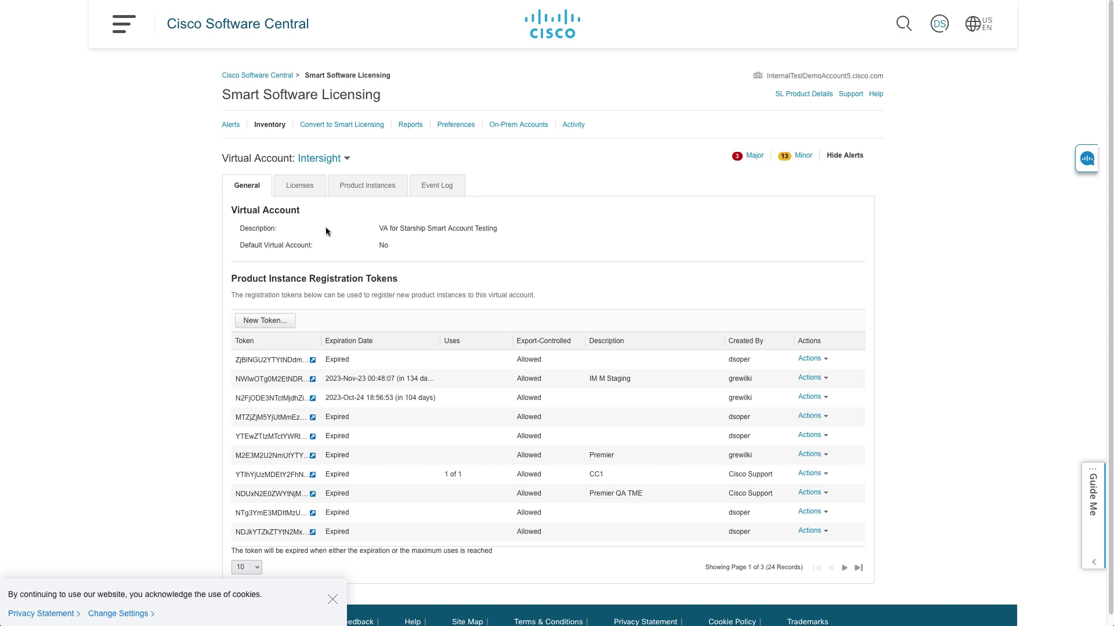
click(300, 187)
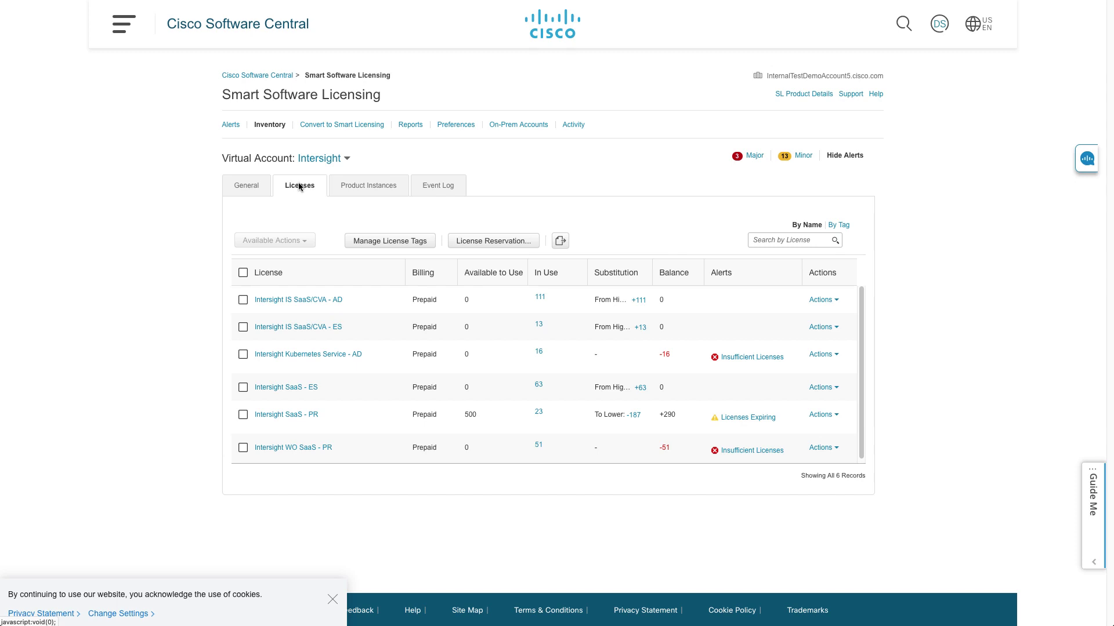
Create a new registration token for the Intersight virtual account, accepting the EULA, and copy it.
click(249, 184)
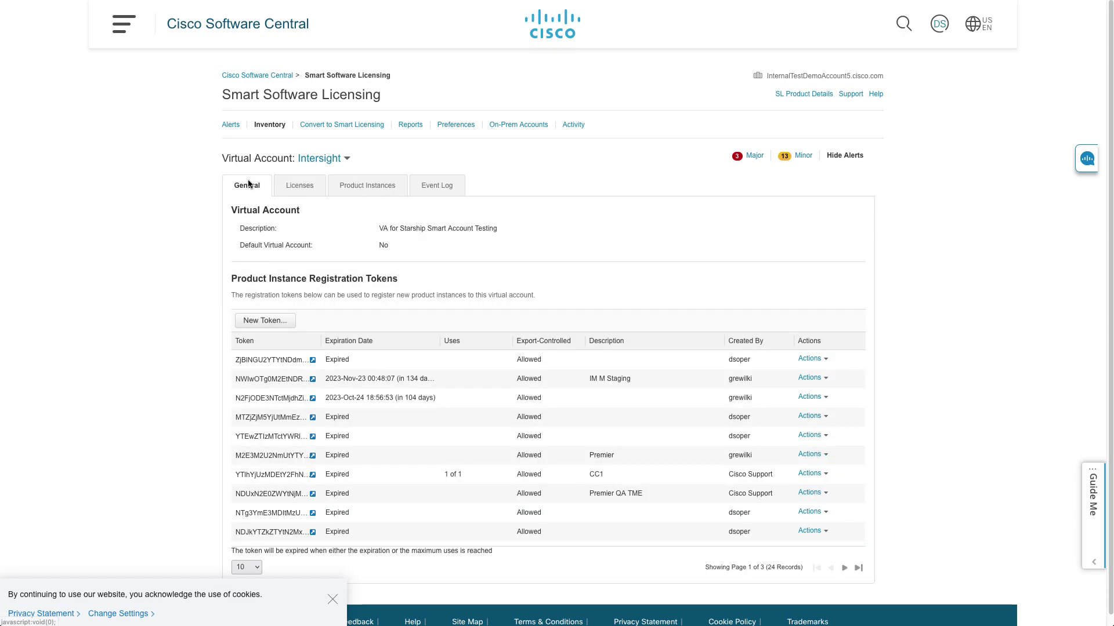
click(275, 317)
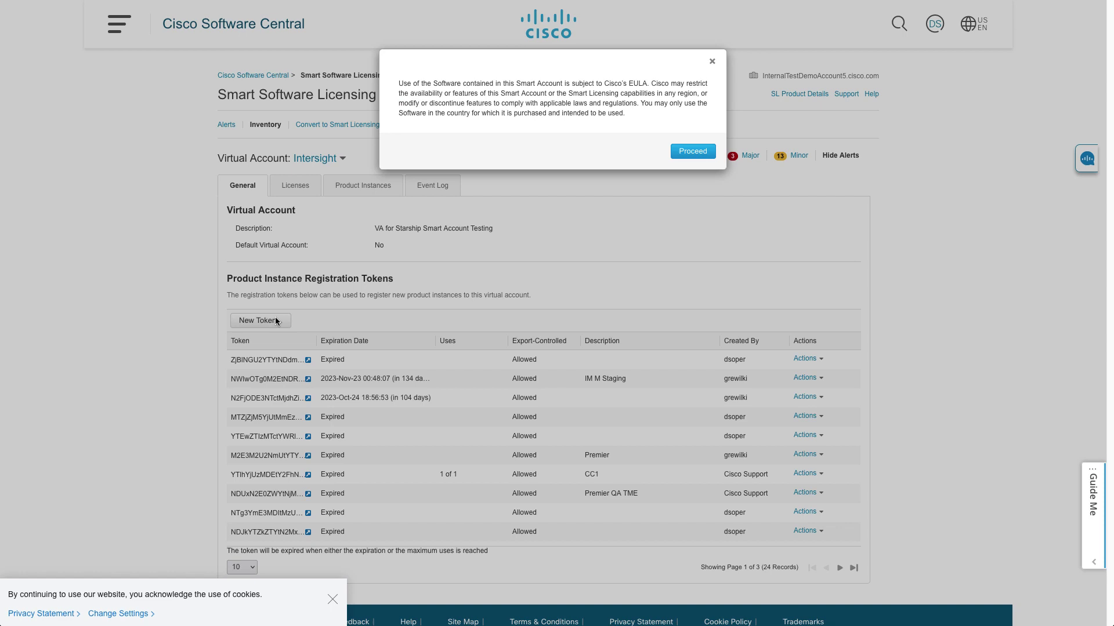
click(692, 151)
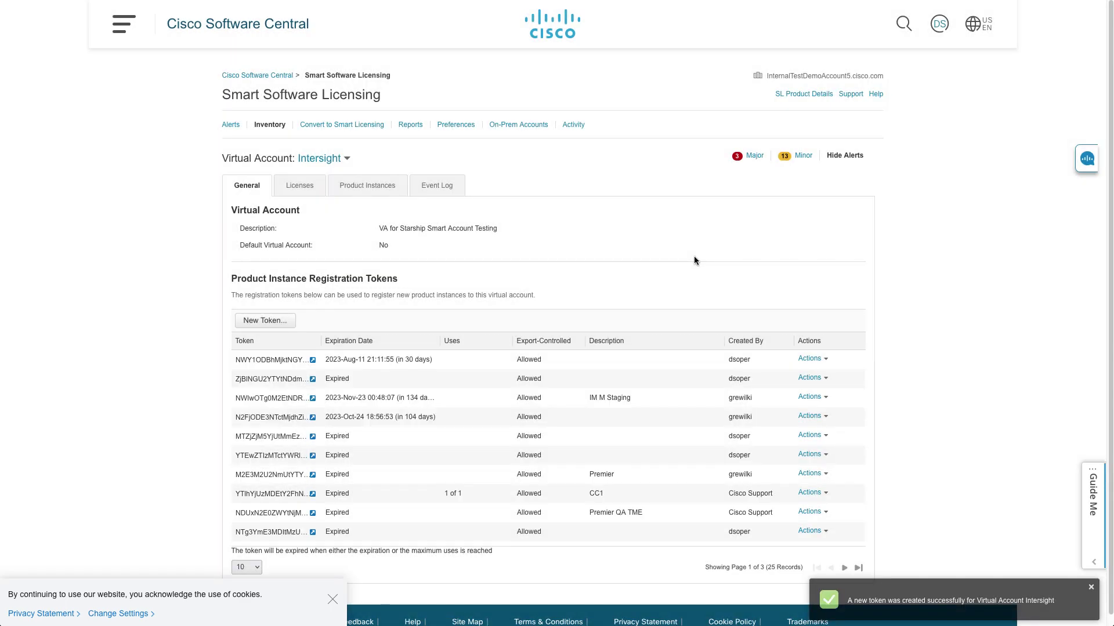
click(313, 360)
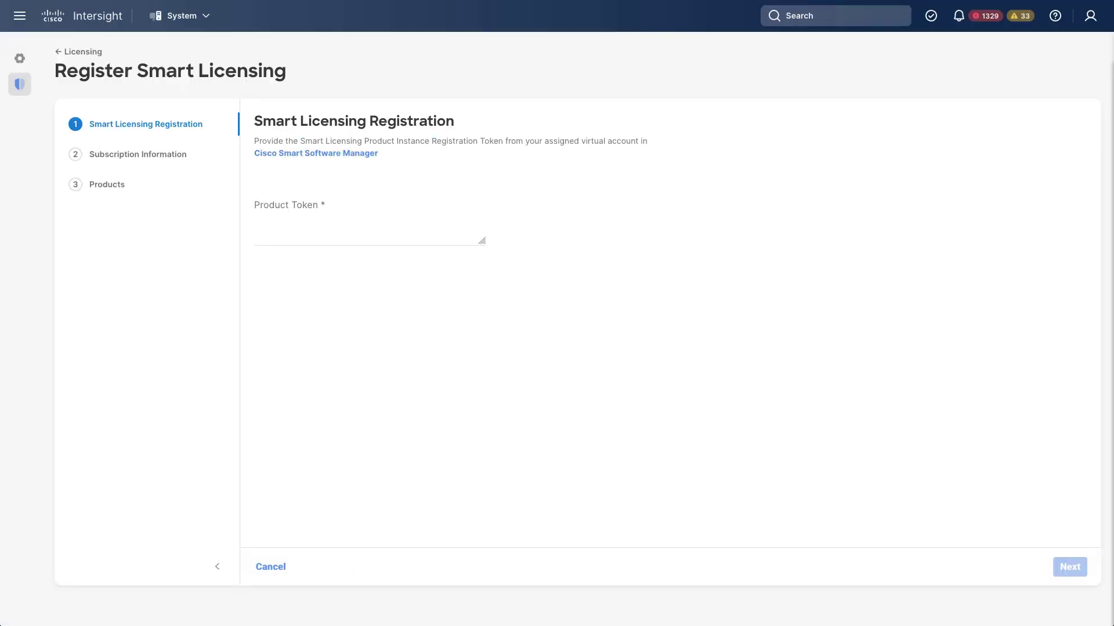
Paste the copied registration token into Product Token and submit it.
click(310, 233)
key(ctrl+v)
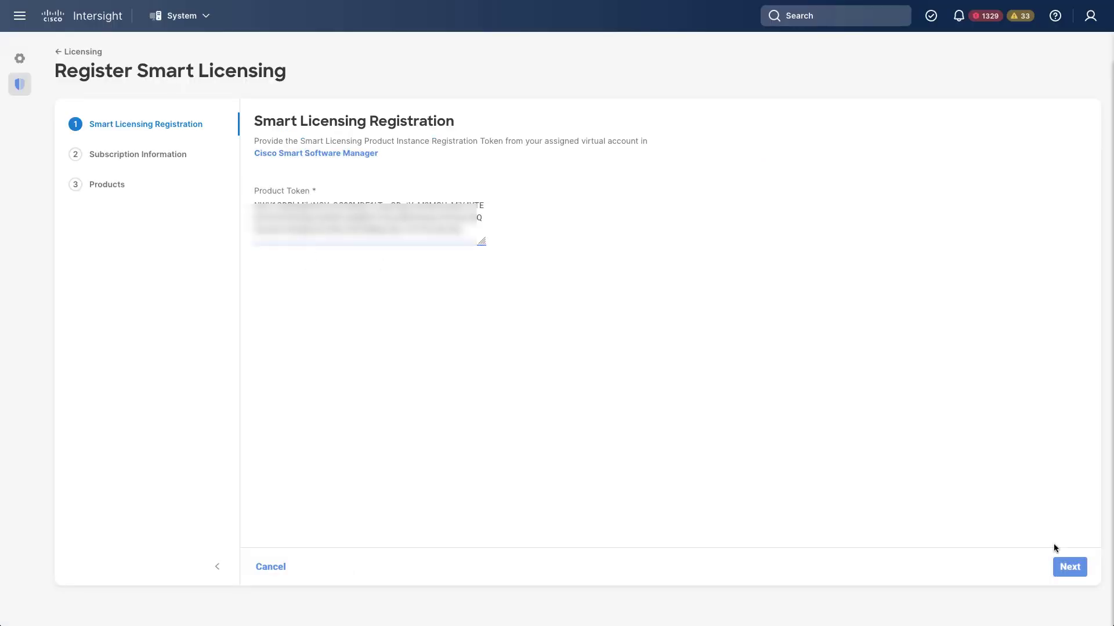
click(1070, 566)
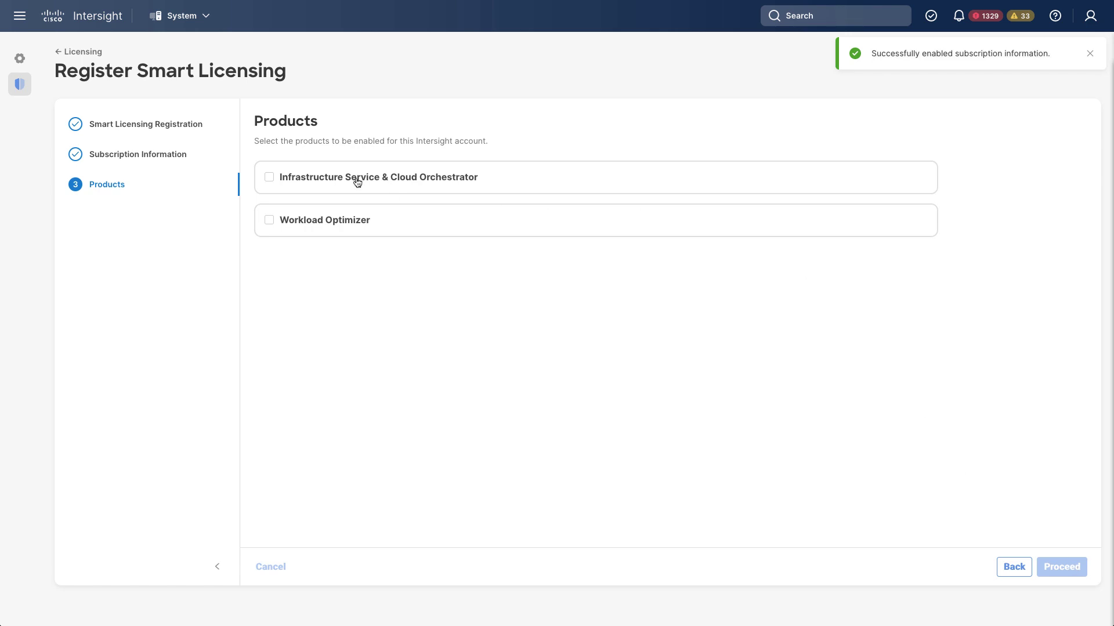
Enable Infrastructure Service & Cloud Orchestrator and set its Default Tier to Advantage for all.
click(268, 179)
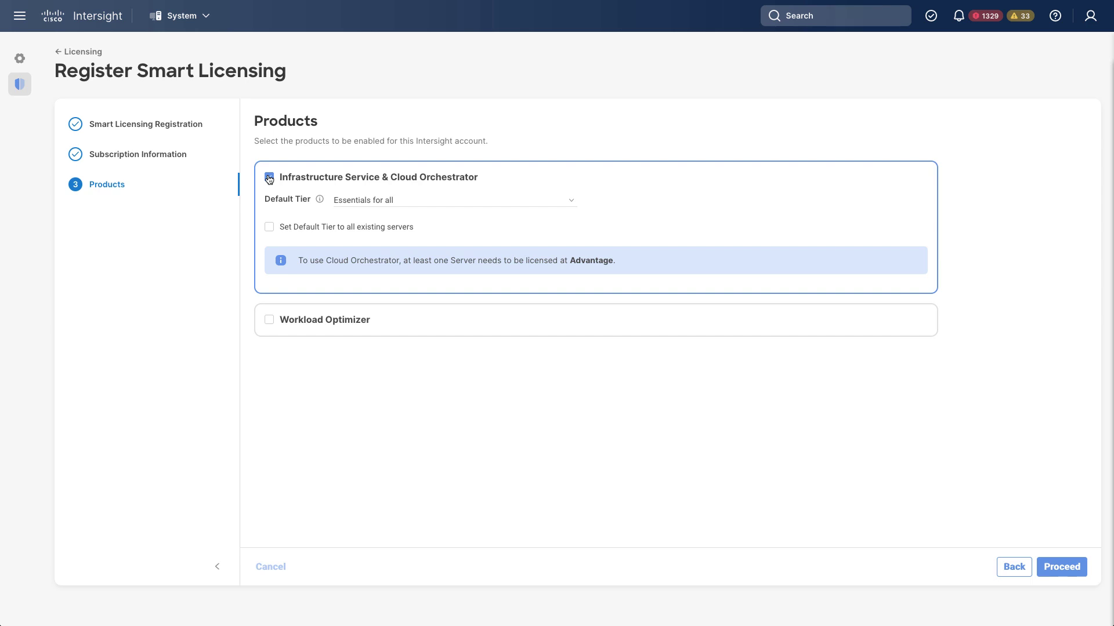
mouse_move(319, 200)
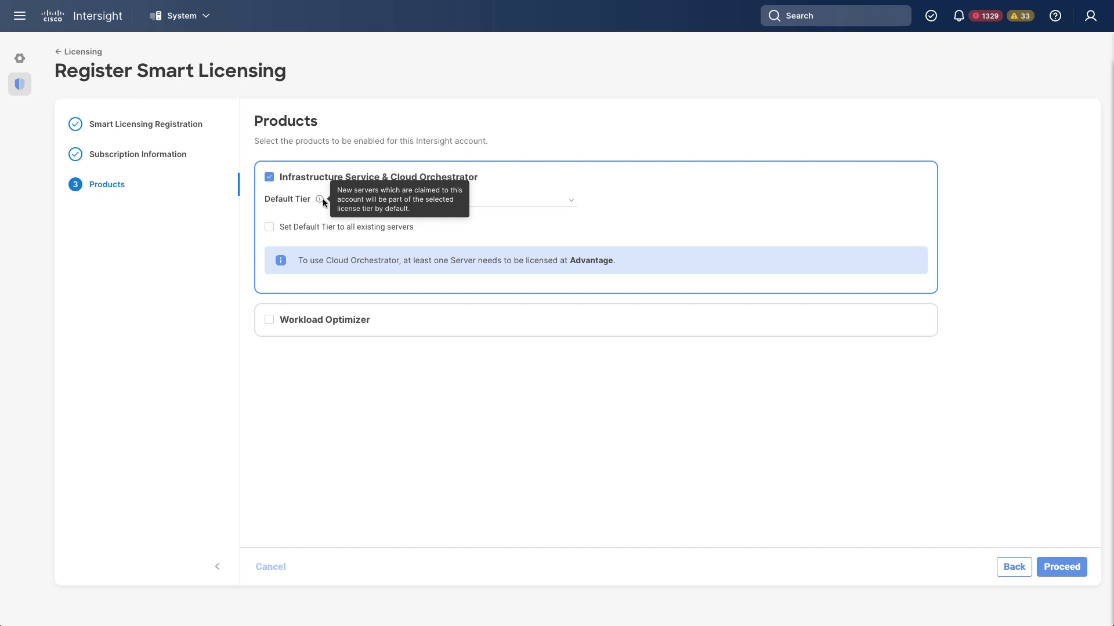
click(538, 202)
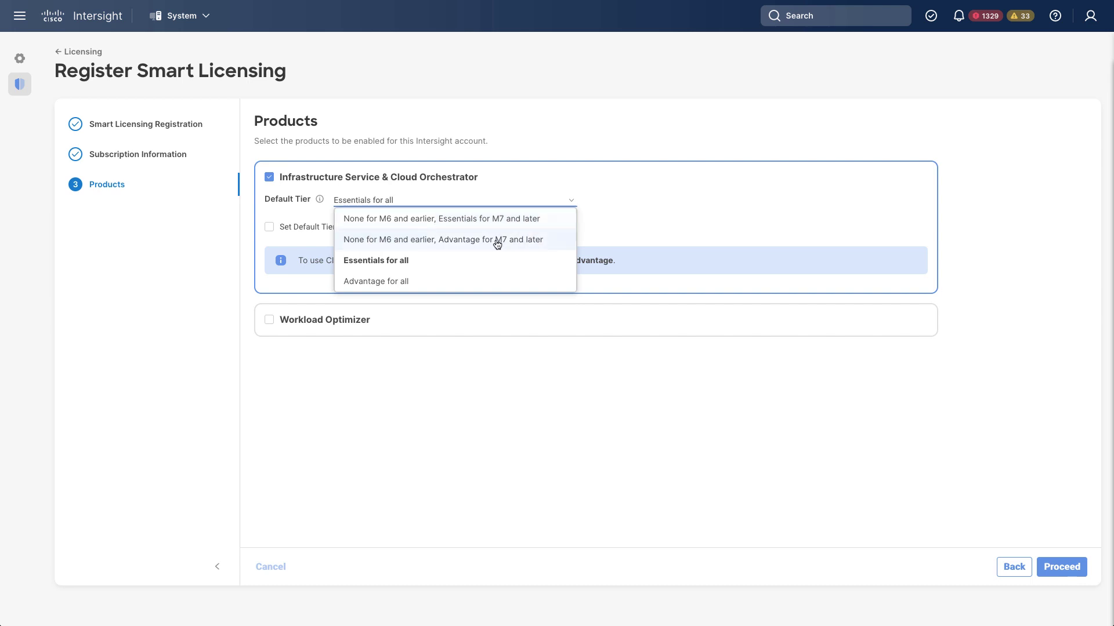
click(421, 283)
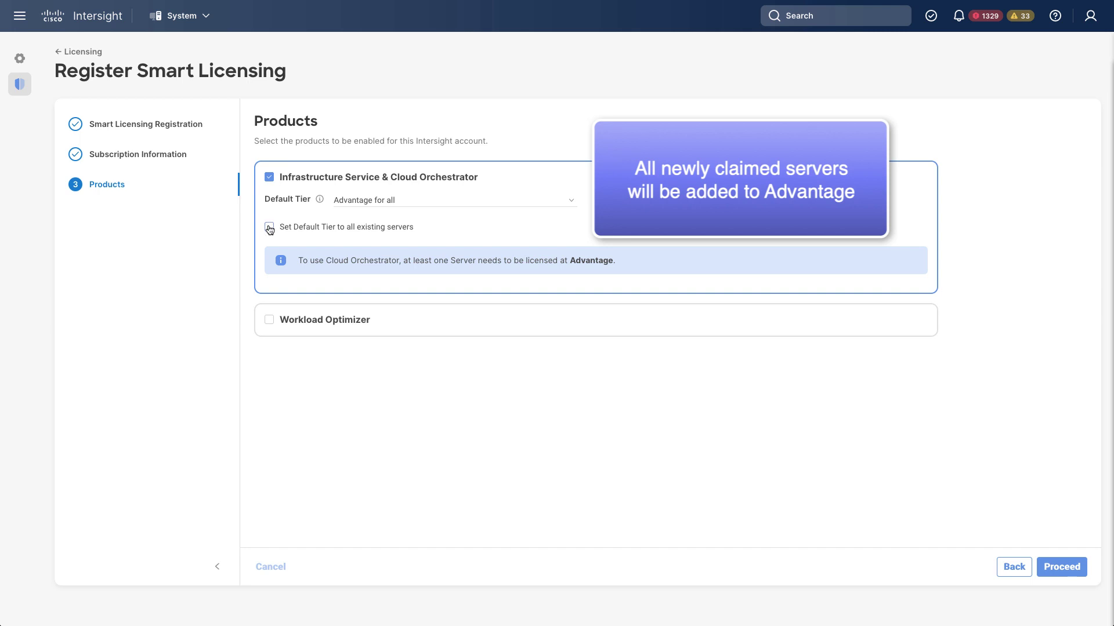
Proceed with the selected products and confirm the Advantage tier choice in Confirm Products.
click(1063, 568)
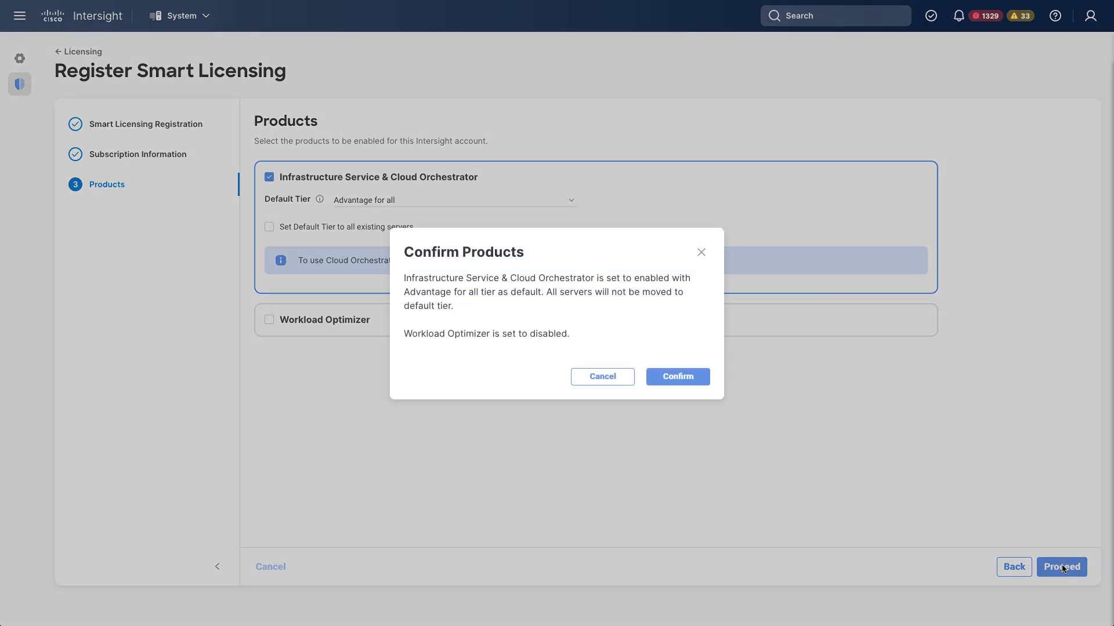
click(679, 377)
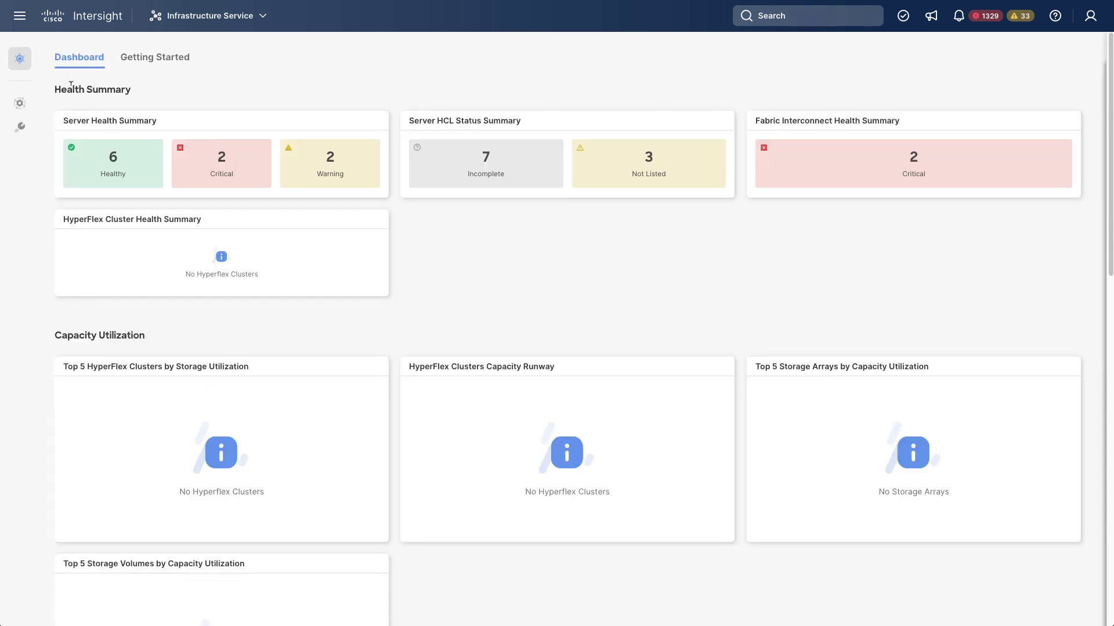
Open the Servers list and select servers CC7UCS-13-1-1 through CC7UCS-13-1-4.
mouse_move(20, 127)
mouse_move(19, 104)
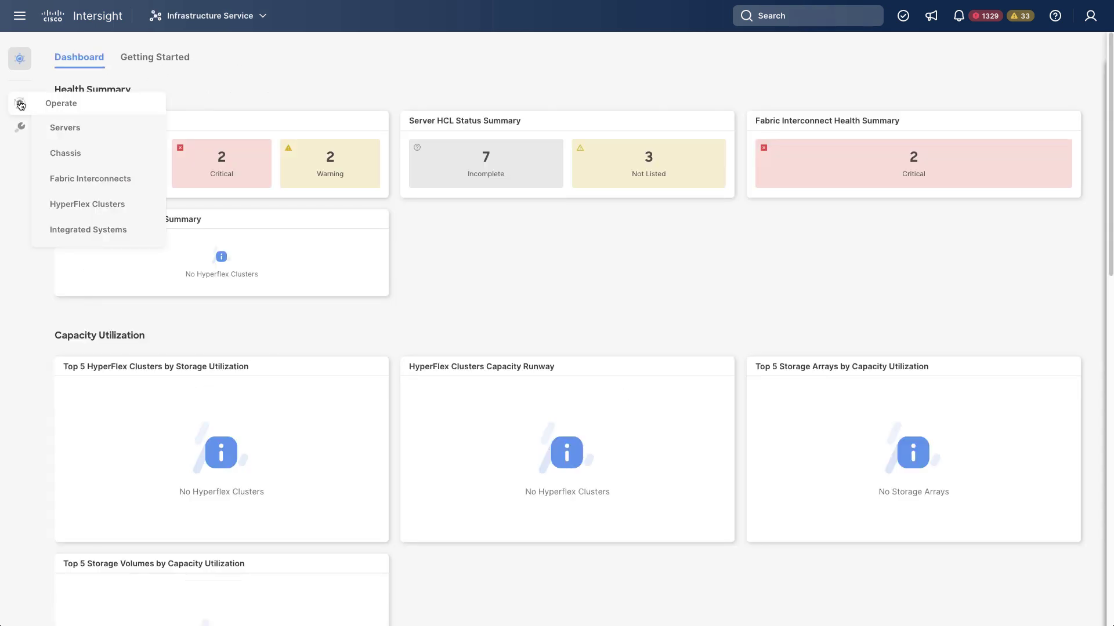
click(70, 124)
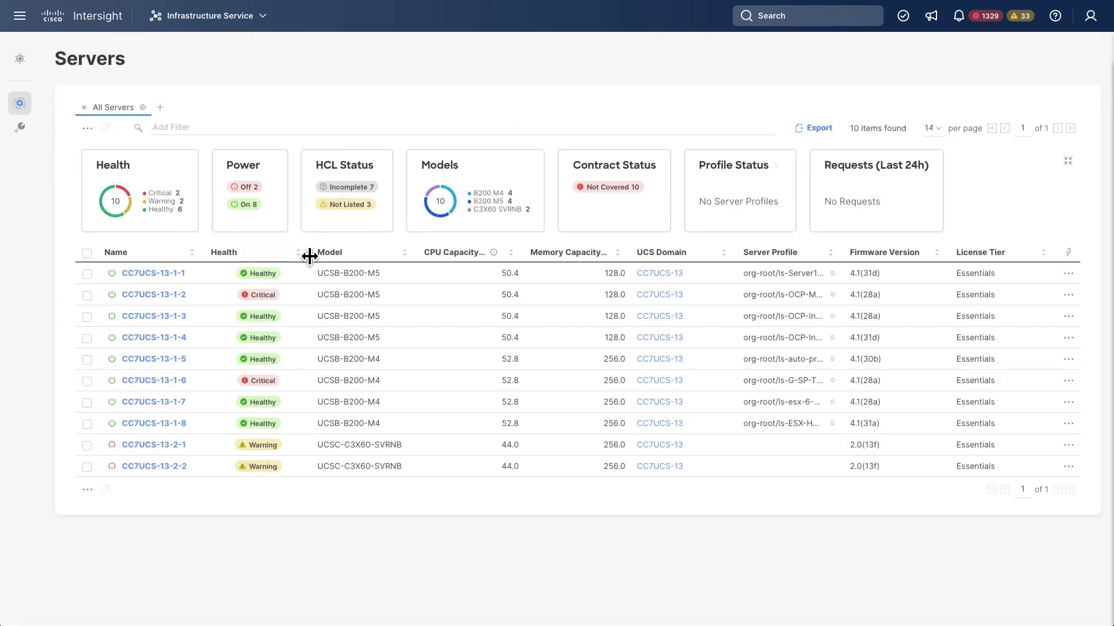
click(87, 274)
click(87, 295)
click(87, 316)
click(87, 338)
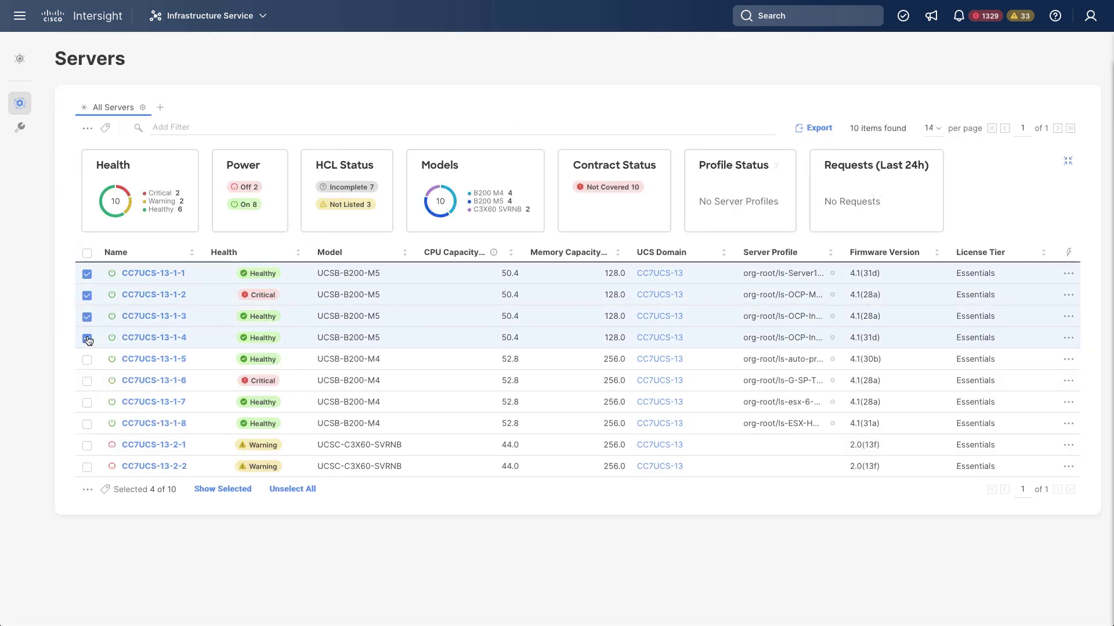
Set the license tier of the four selected servers to Advantage.
click(87, 128)
click(119, 258)
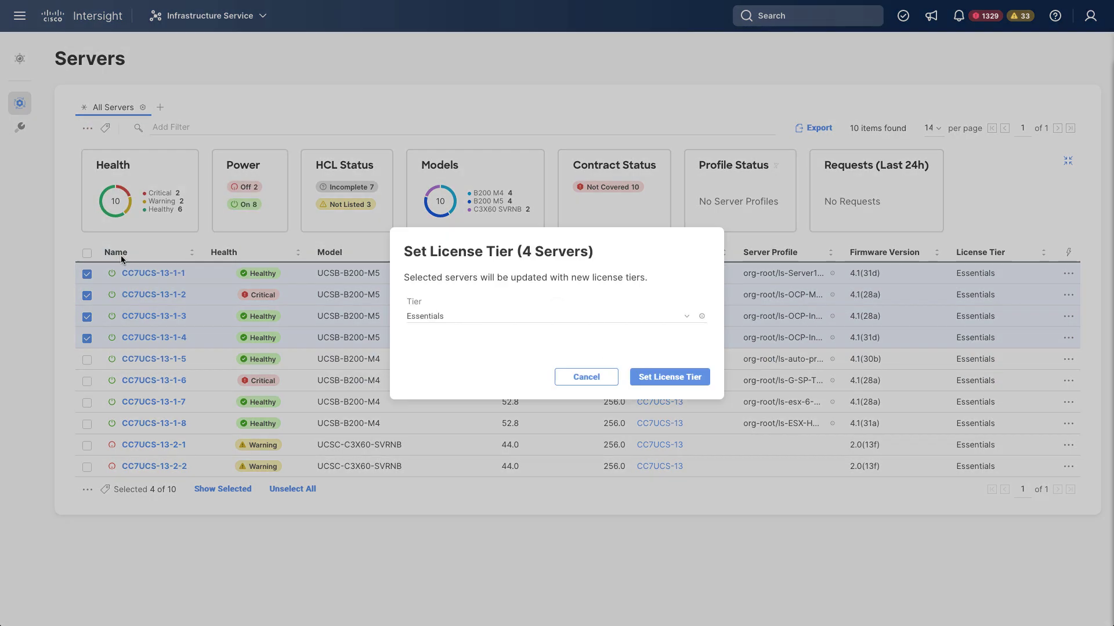
click(499, 317)
click(455, 378)
click(673, 378)
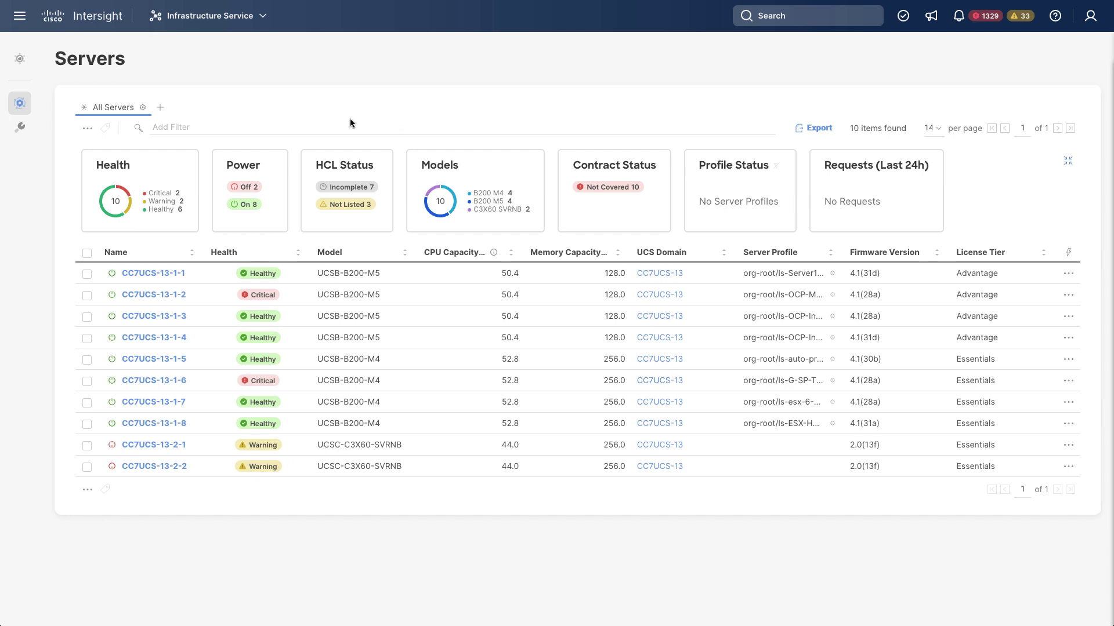
Switch back to My Dashboard from the service selector.
click(206, 16)
click(219, 152)
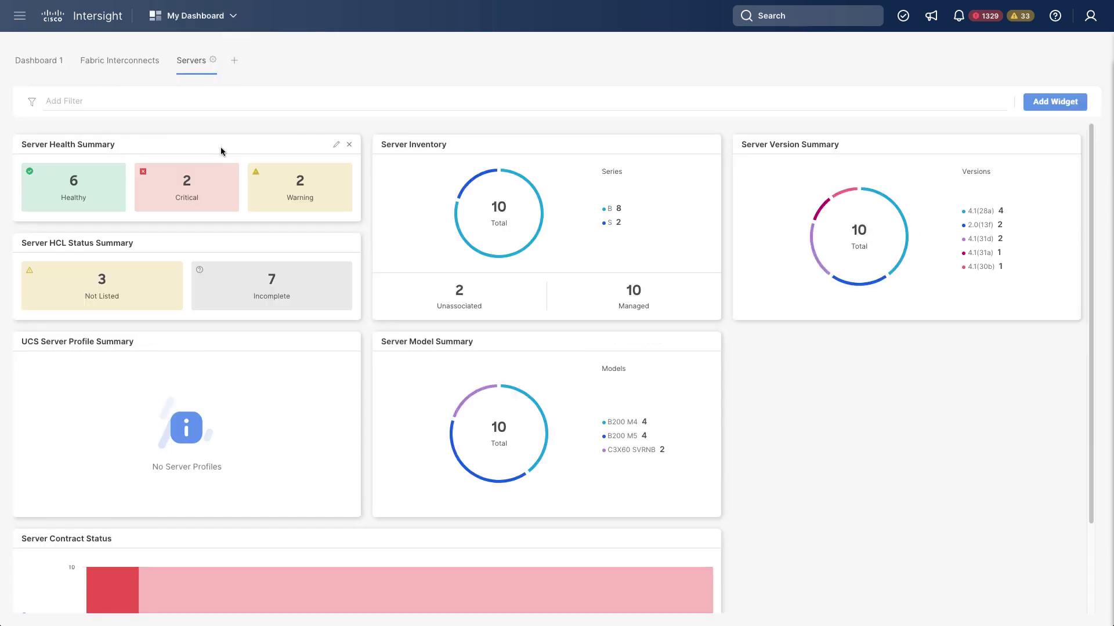